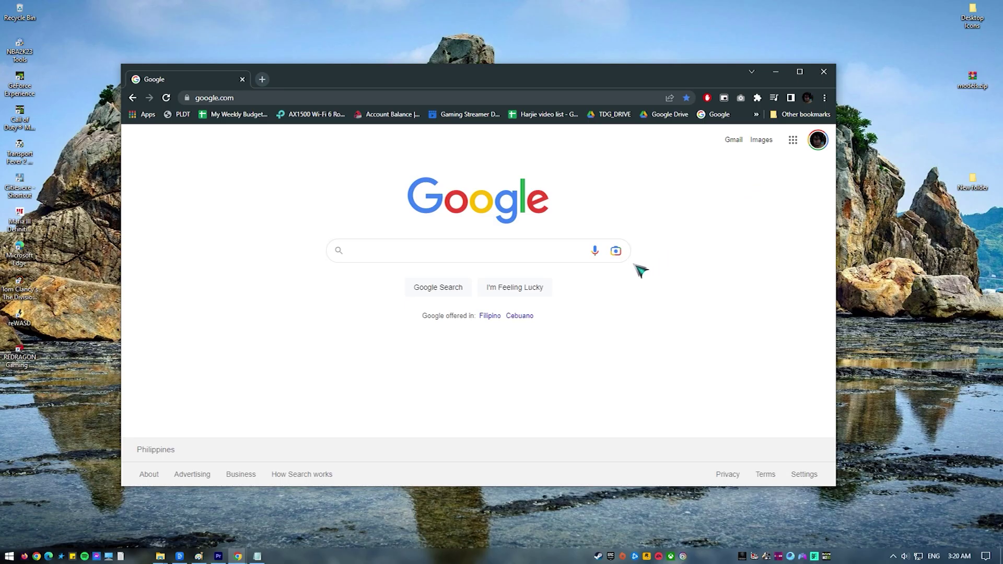
- Search Google for 'chrome'
click(546, 255)
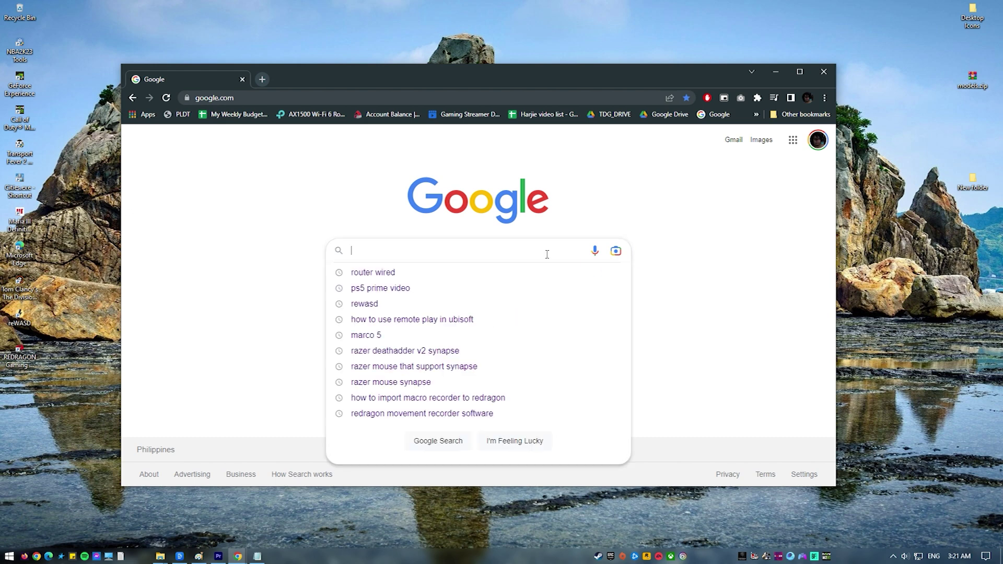
text(chrome)
key(Return)
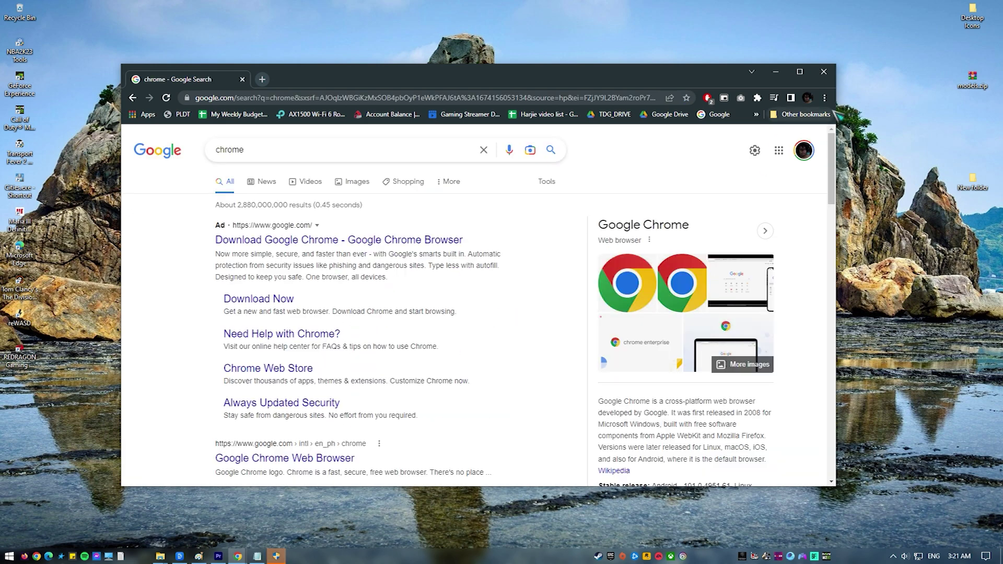
- Check About Chrome for updates, approving Google Update, confirming version 109.0.5414.75 is current
click(824, 97)
click(723, 276)
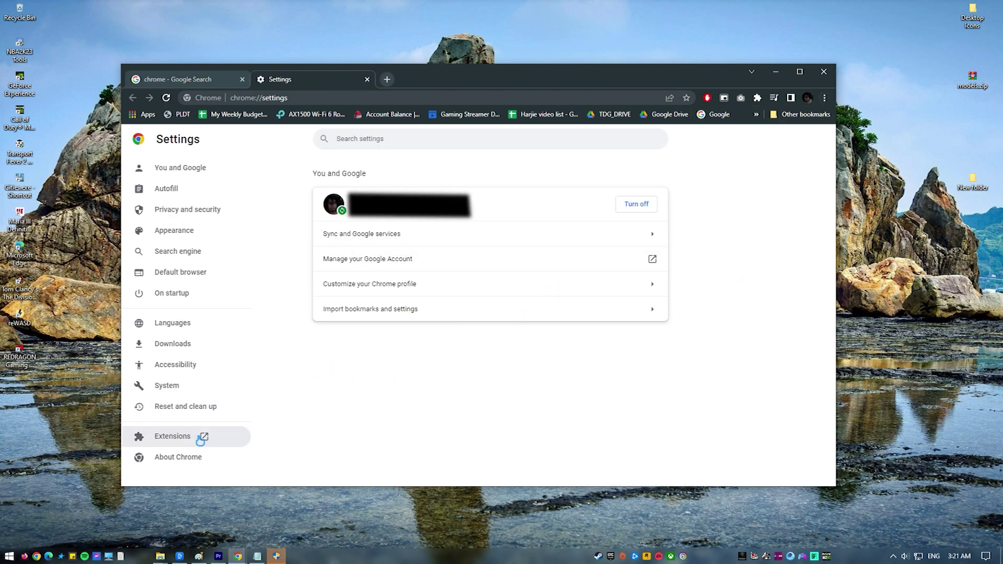
click(183, 458)
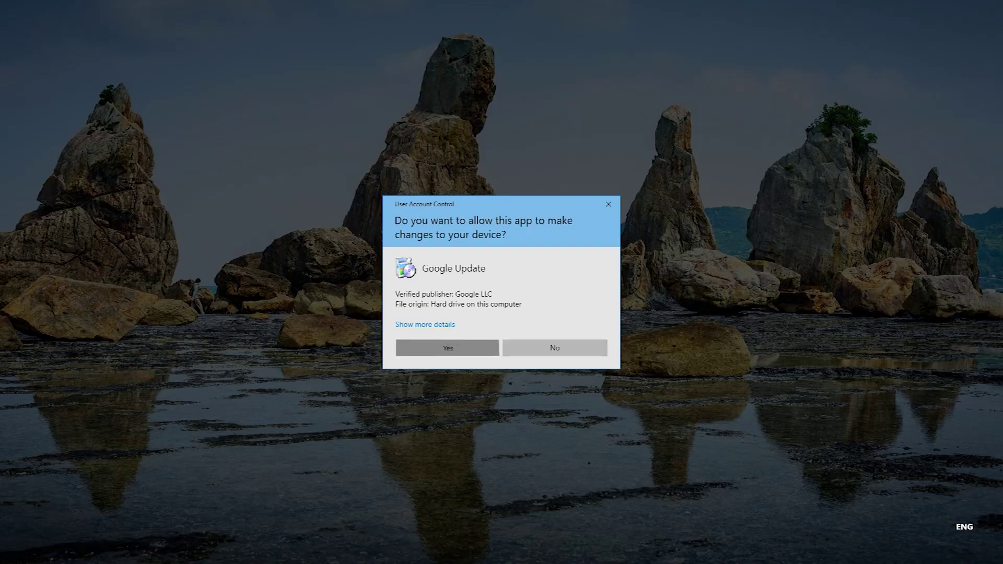
click(485, 349)
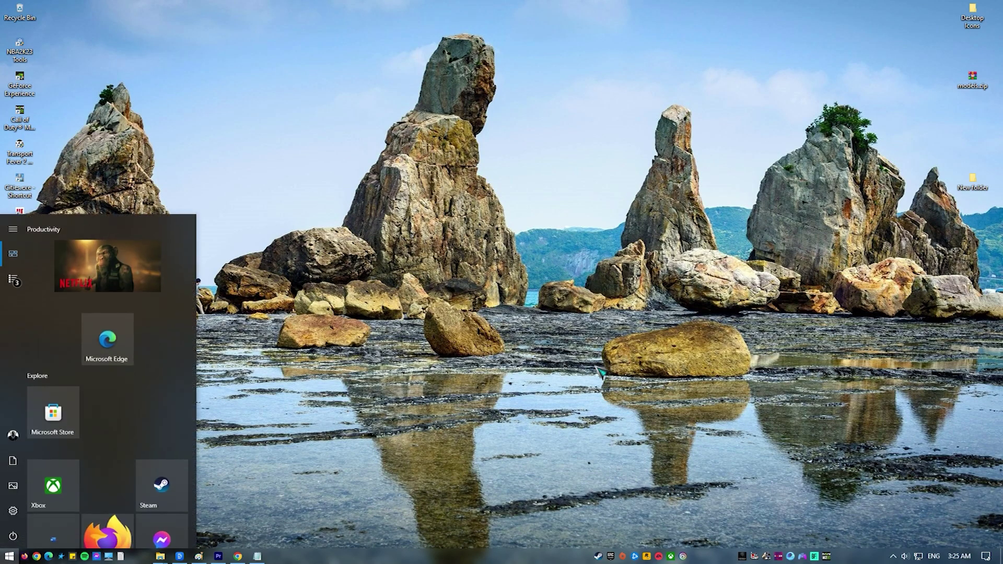
- Open Windows Update from a Start search for 'update' and run Check for updates
text(update)
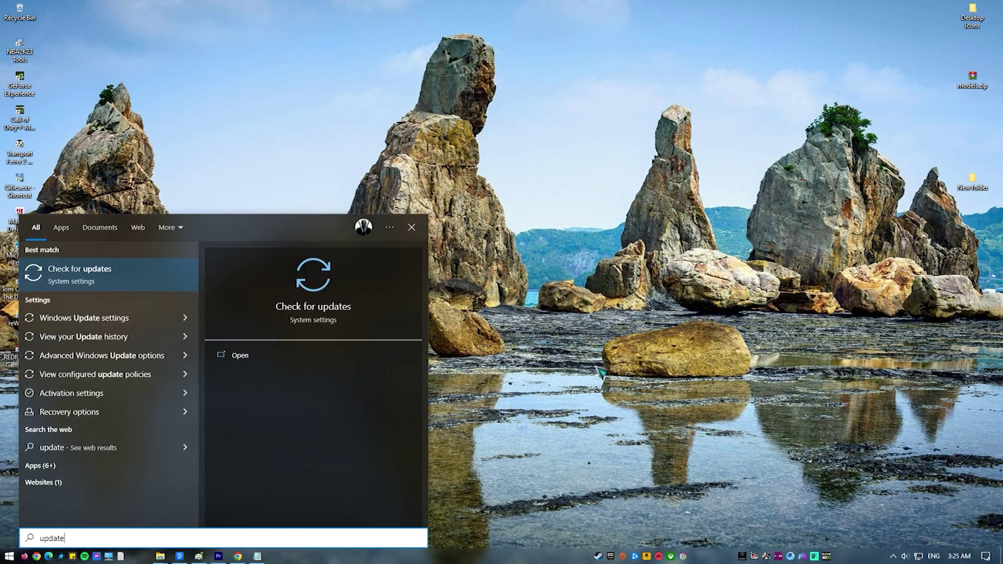
click(138, 284)
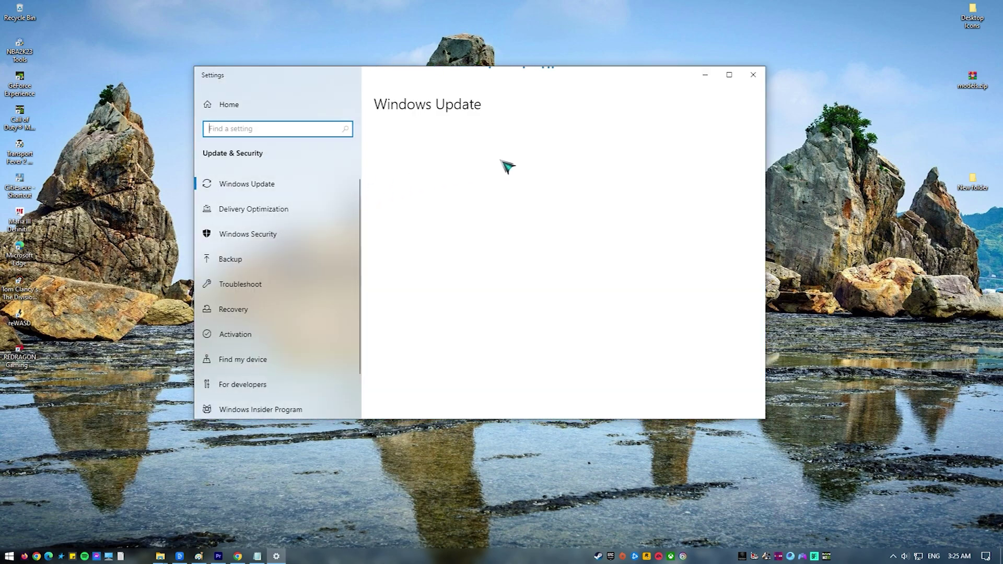
click(406, 165)
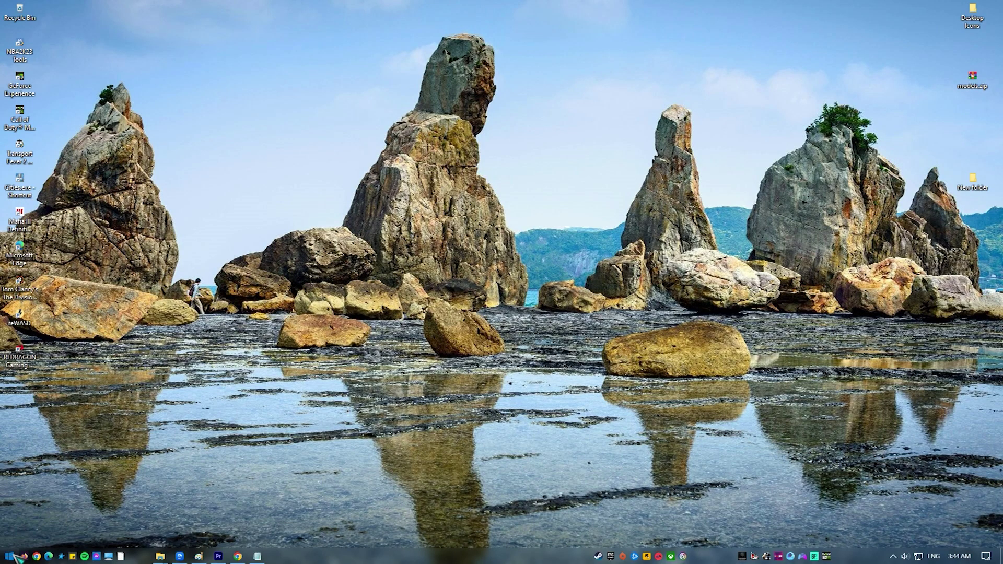
- Run sfc /scannow in an administrator Command Prompt found by searching 'cmd'
click(15, 556)
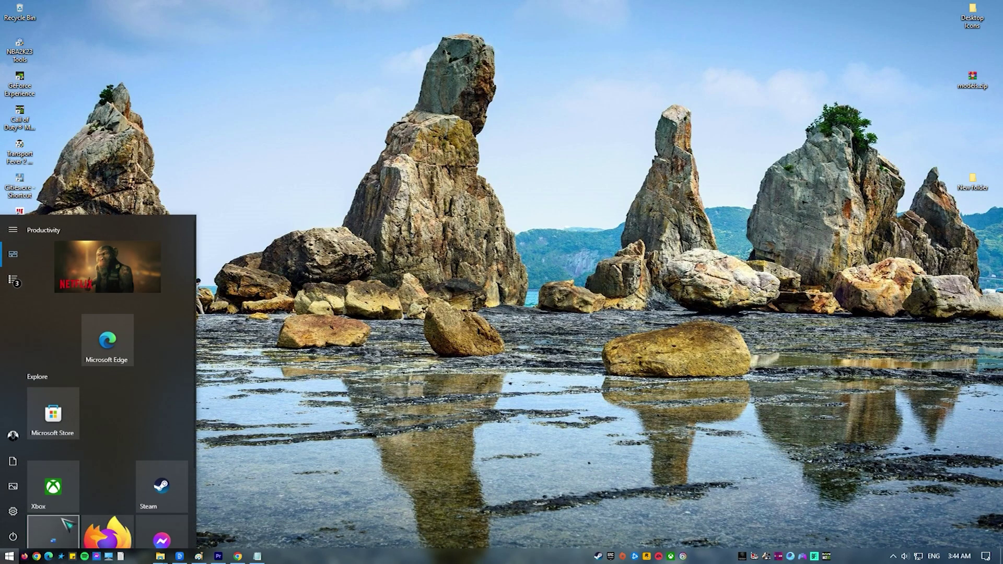
text(cmd)
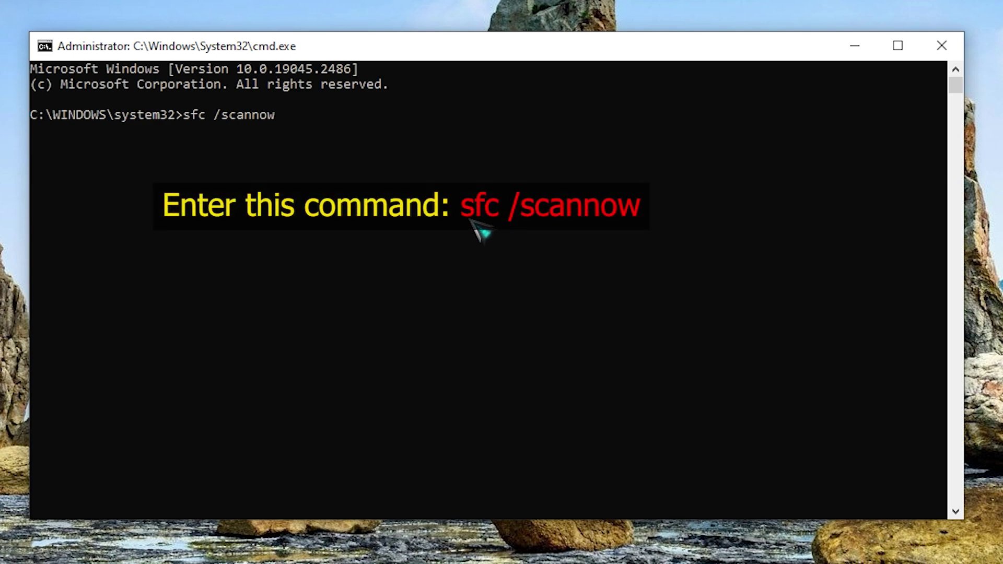
key(Return)
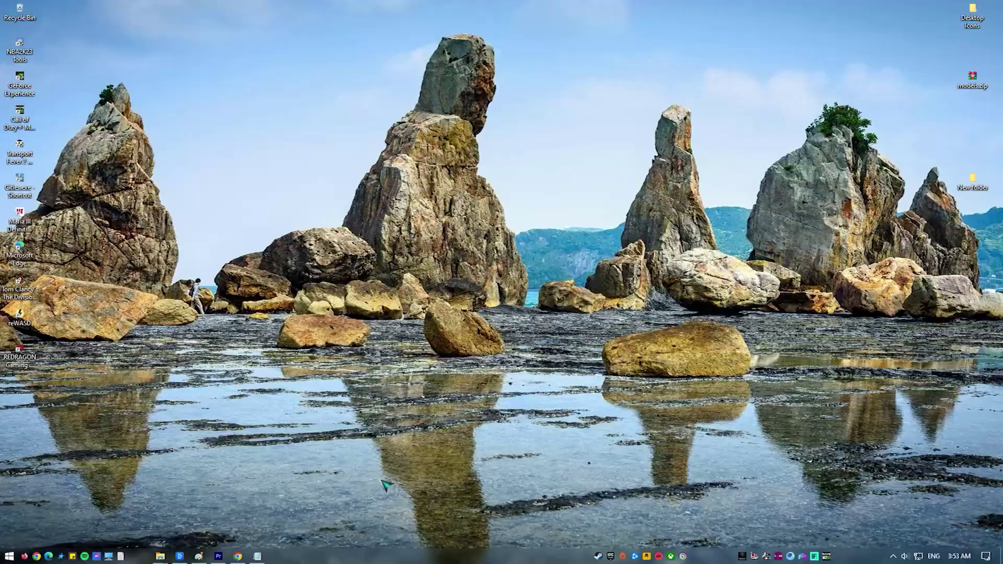
- Open Control Panel's Programs and Features list of installed programs
key(super)
text(cont)
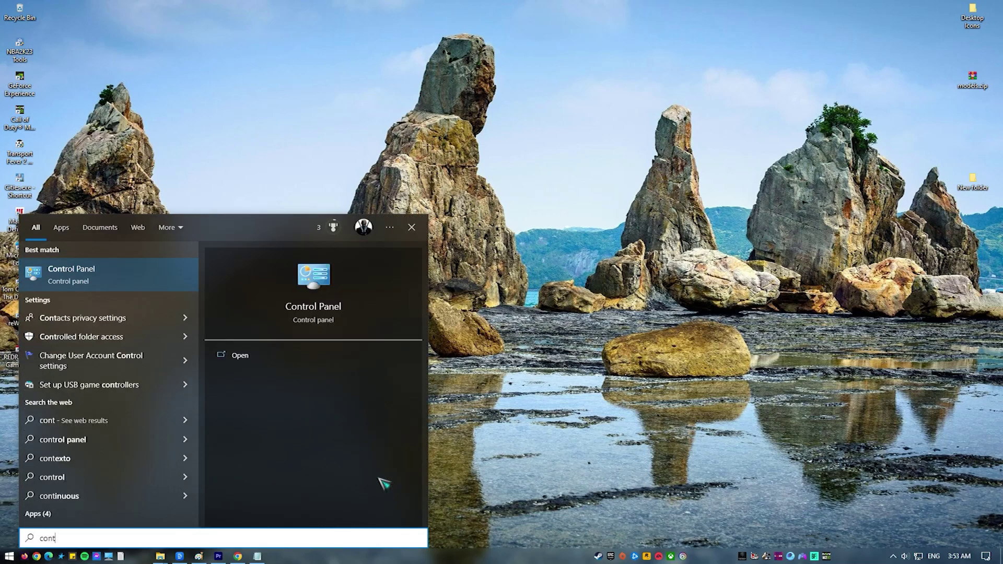
text(rol)
click(105, 282)
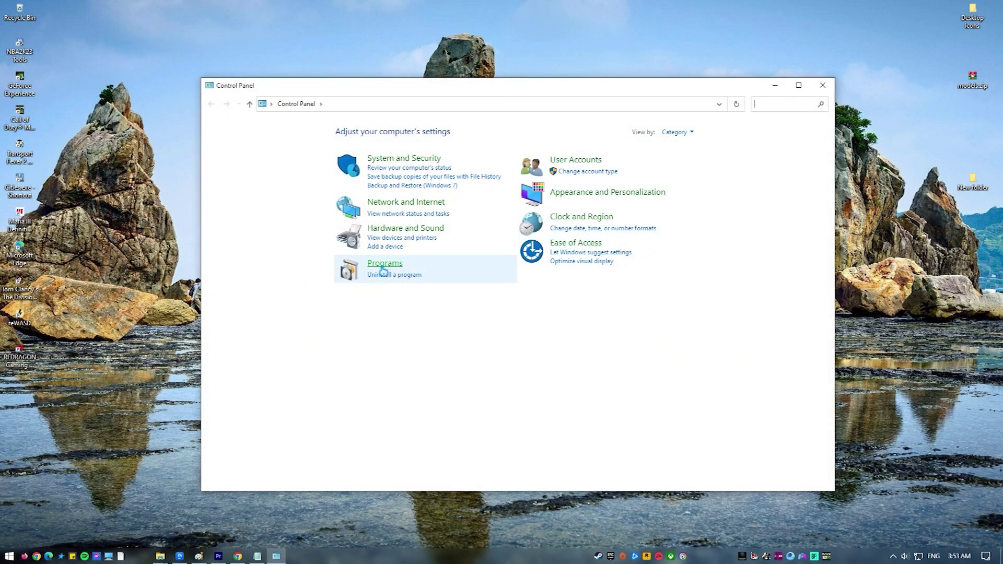
click(384, 264)
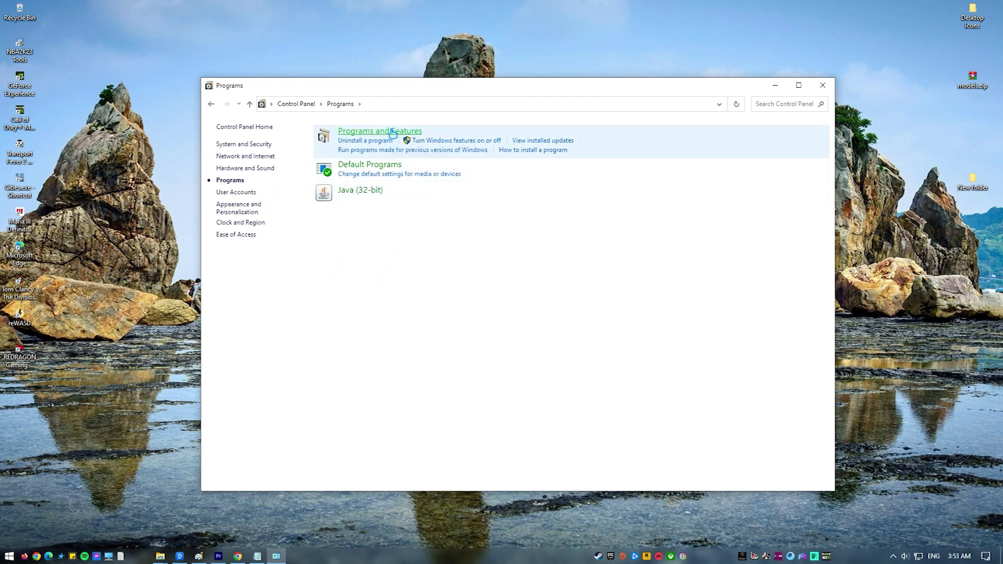
click(393, 131)
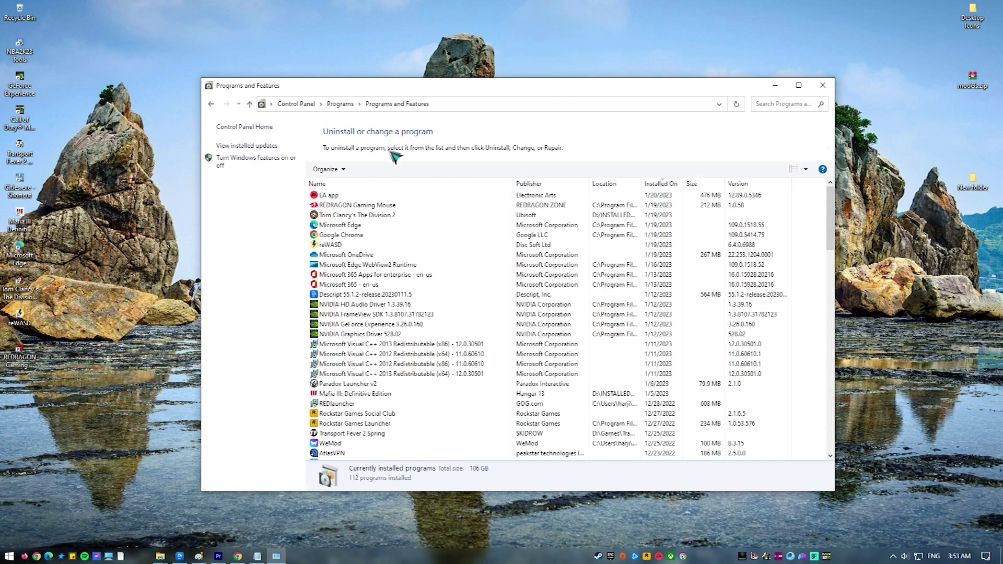
- Select Google Chrome and bring up its uninstall and repair actions
click(374, 236)
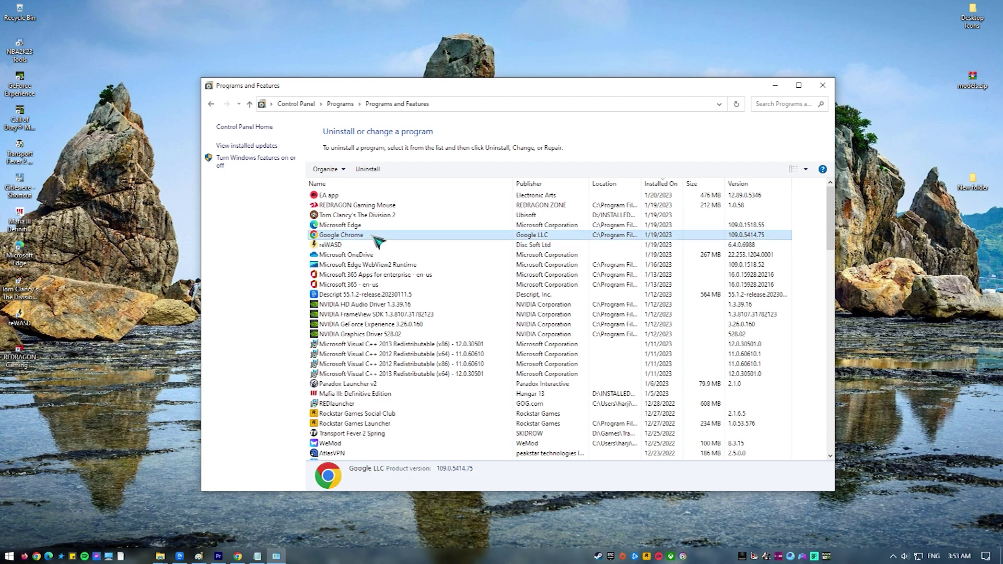
right_click(374, 238)
click(384, 244)
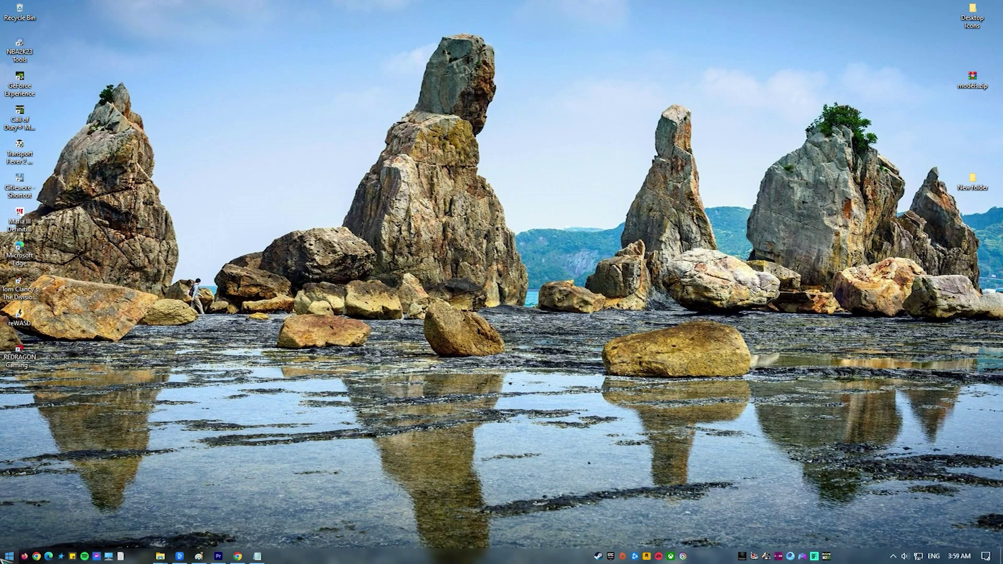
- Launch Windows Security and start a Quick scan under Virus & threat protection
key(super)
text(wind)
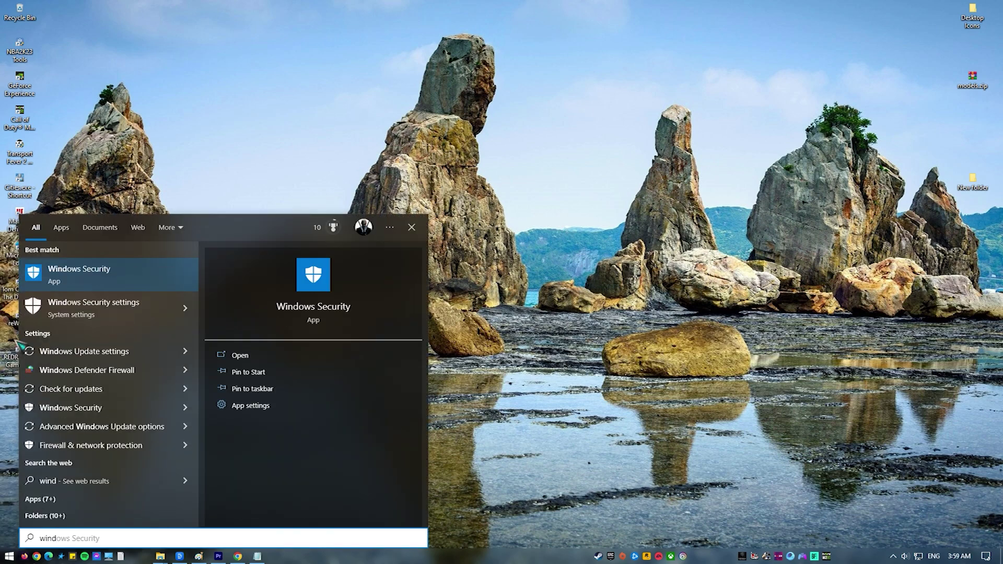
click(132, 287)
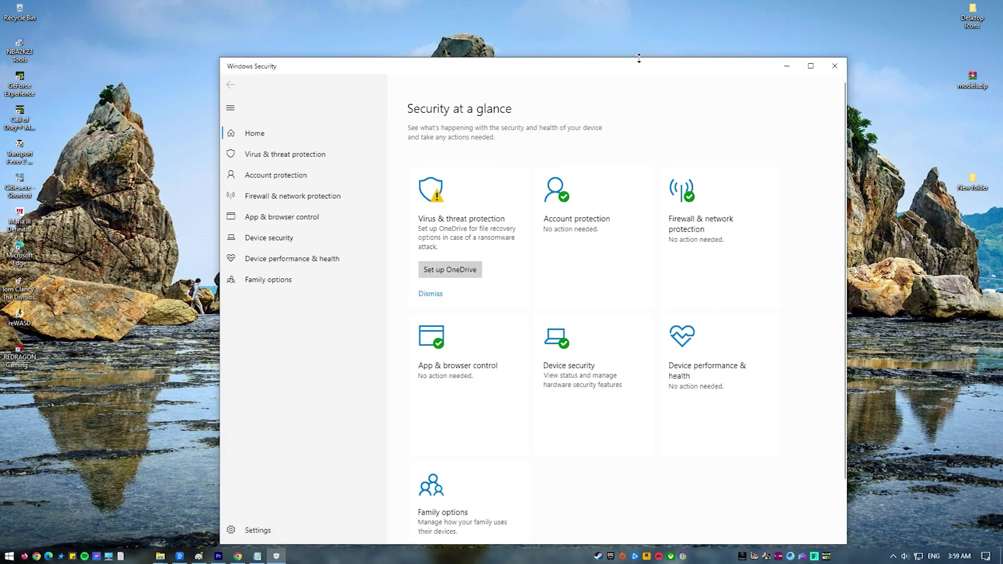
drag(628, 69, 616, 45)
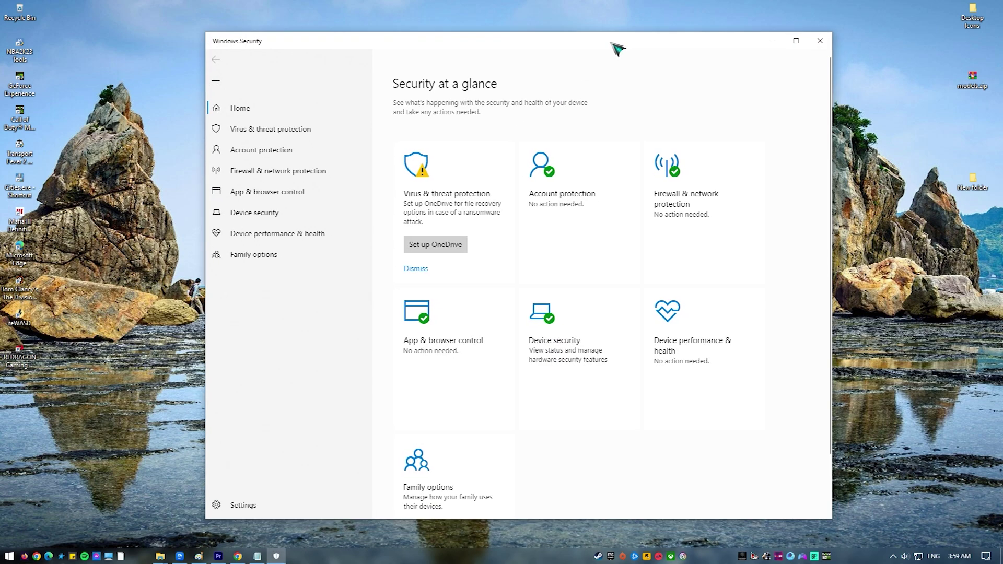
click(434, 229)
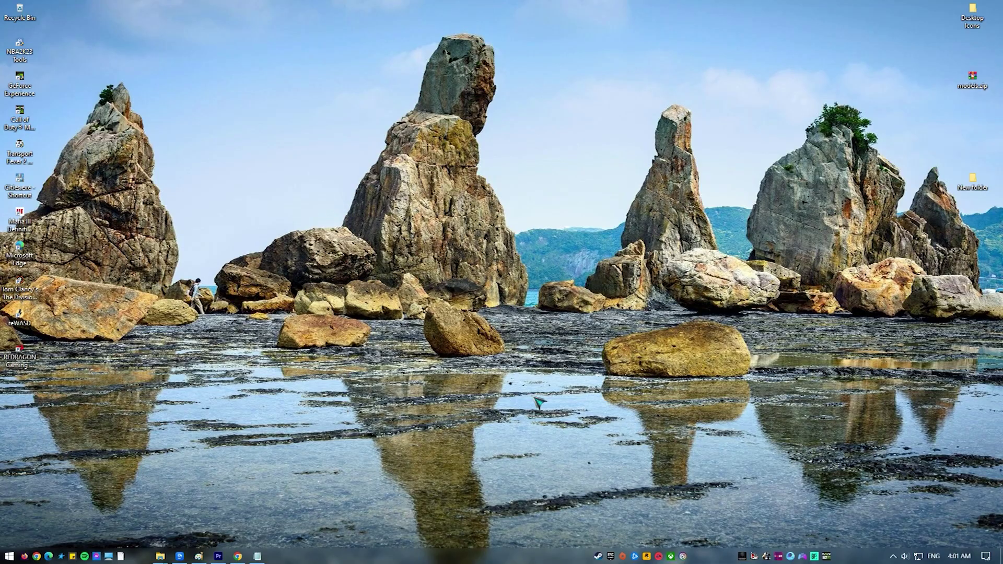
- Open the Apps & features settings page from a Start search for 'apps'
click(9, 556)
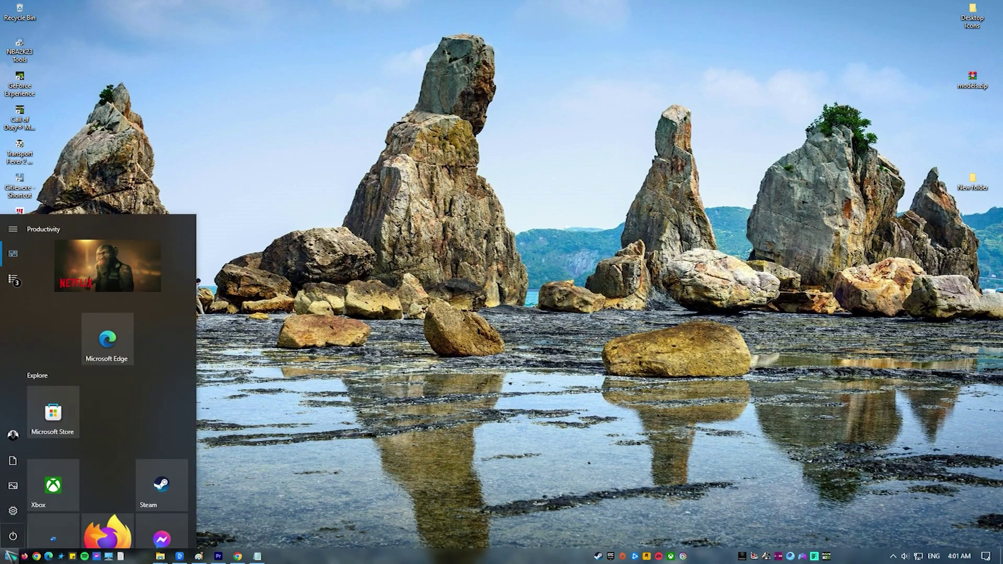
text(apps)
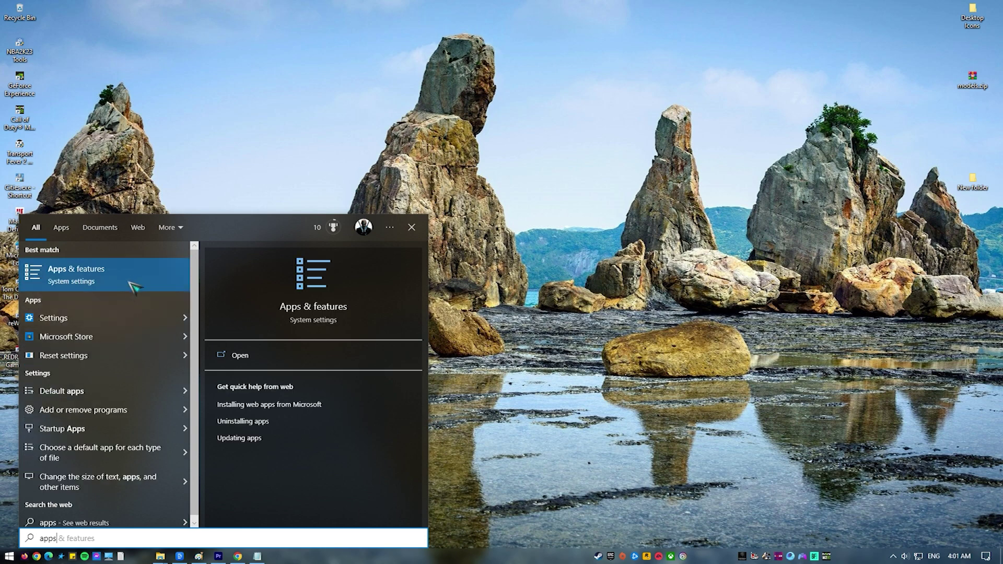
click(135, 287)
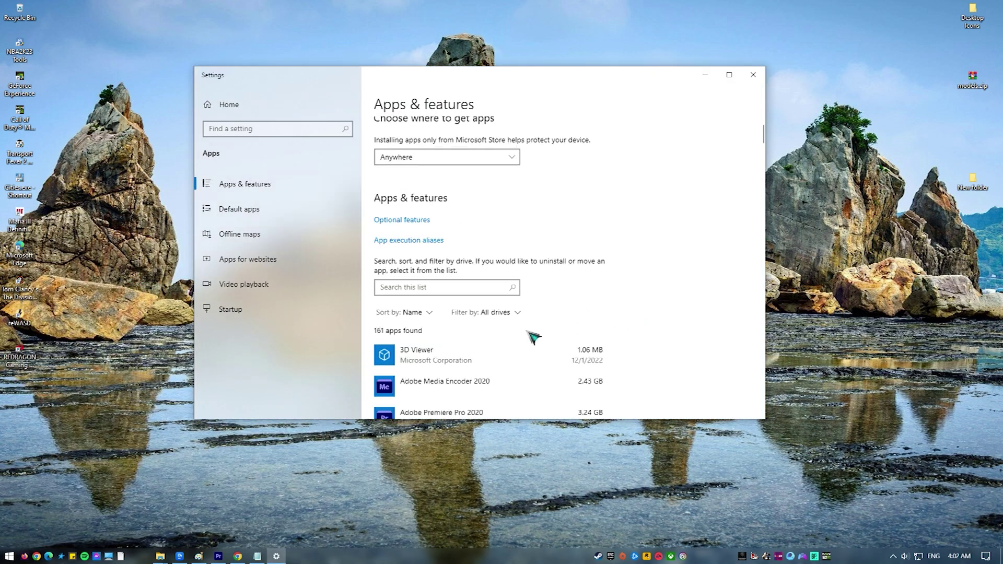
scroll(533, 337, down, 8)
scroll(418, 199, up, 10)
- Filter the apps list for 'chro' and choose Uninstall on Google Chrome
click(444, 300)
text(chrome)
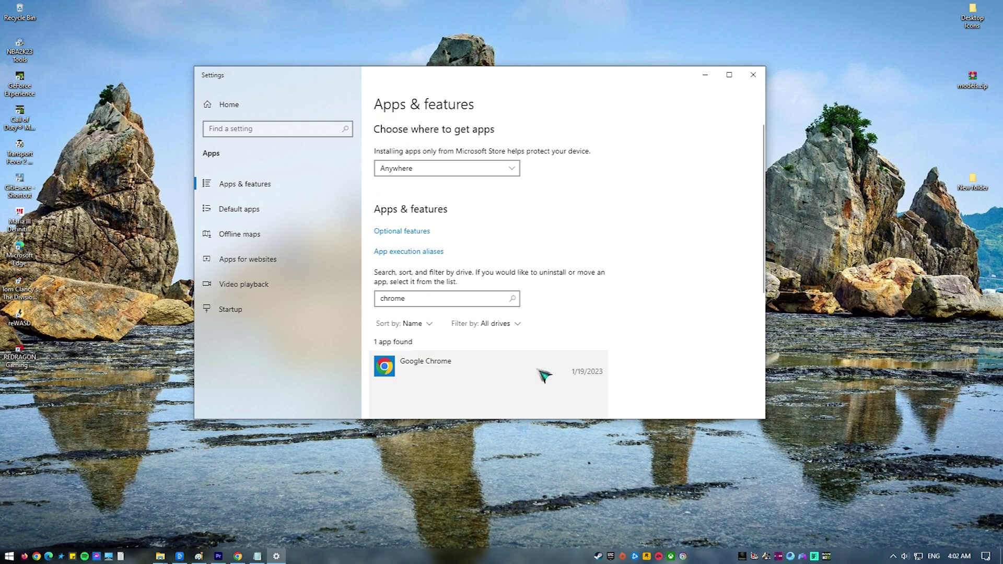
click(537, 374)
scroll(571, 313, down, 4)
click(579, 198)
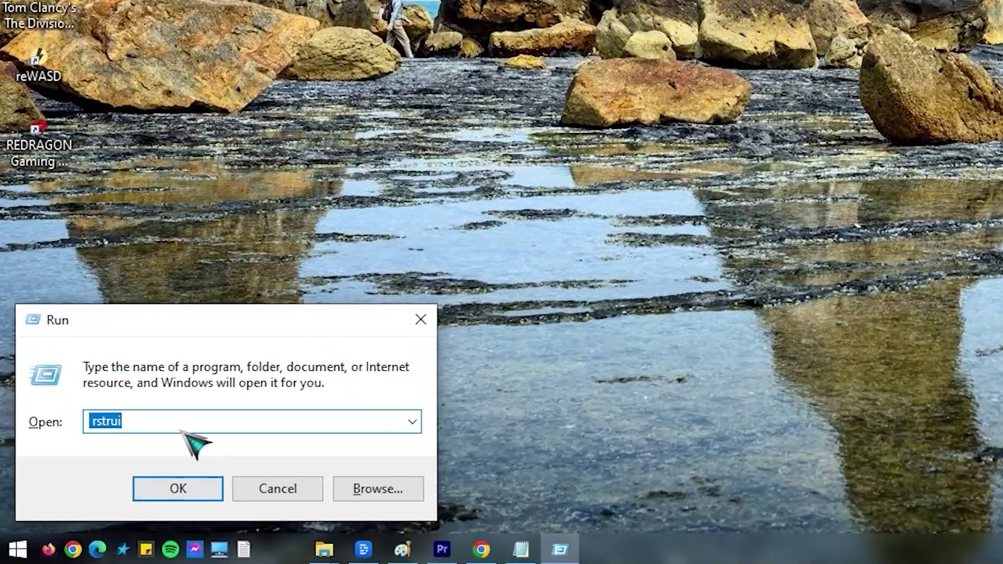
- Launch rstrui, pick the 1/19/2023 10:32:52 PM Automatic Restore Point, and scan for affected programs
click(189, 421)
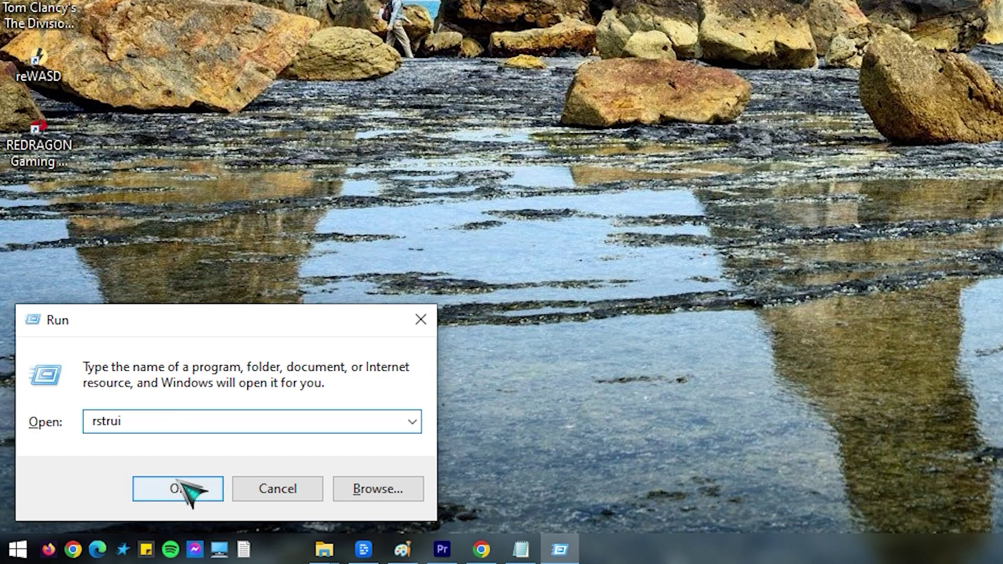
click(192, 494)
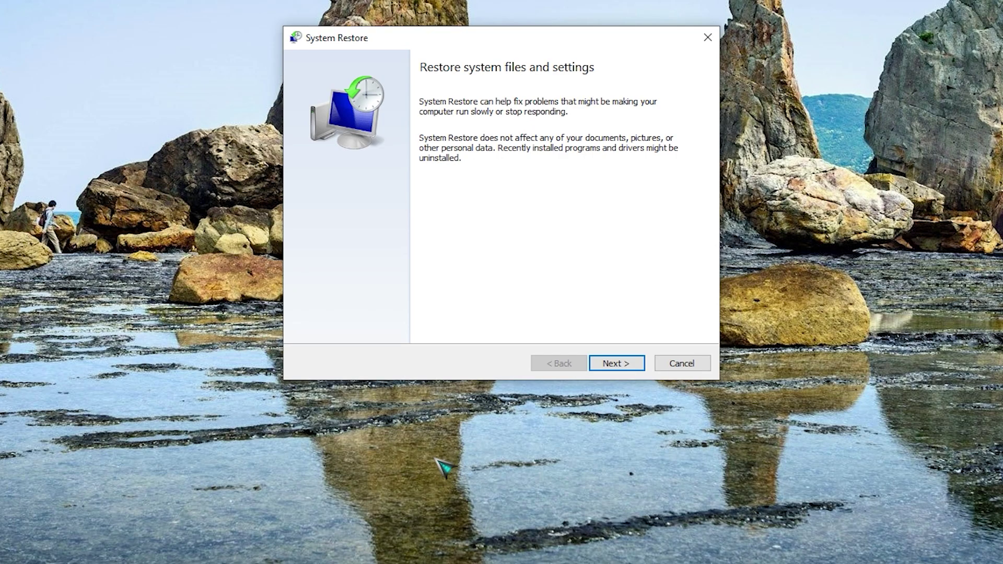
click(617, 364)
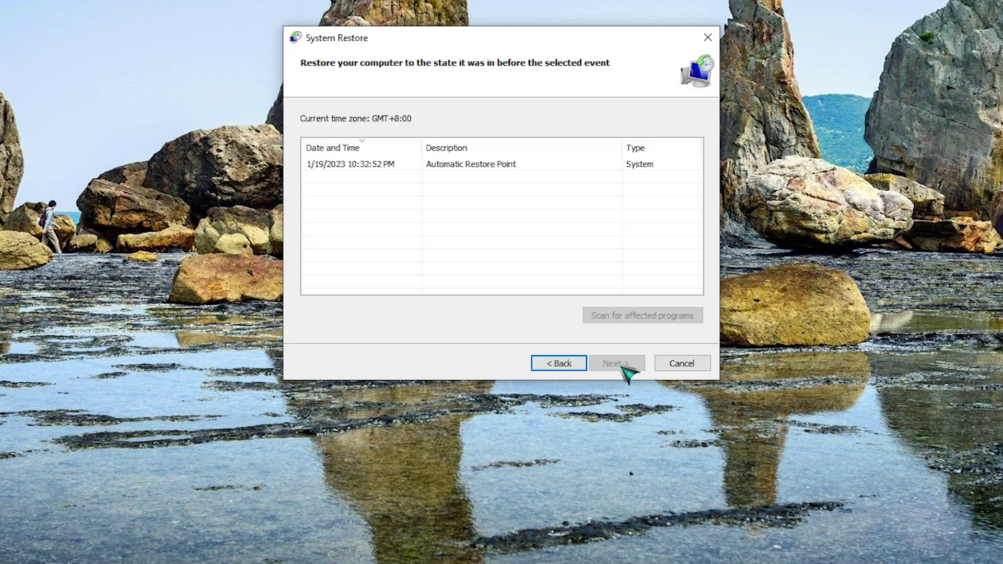
click(497, 169)
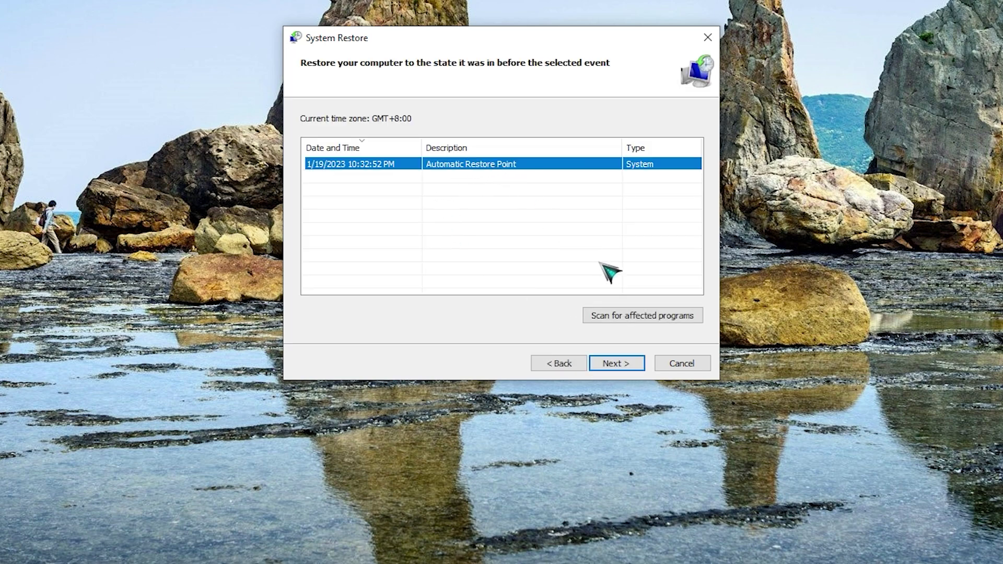
click(638, 368)
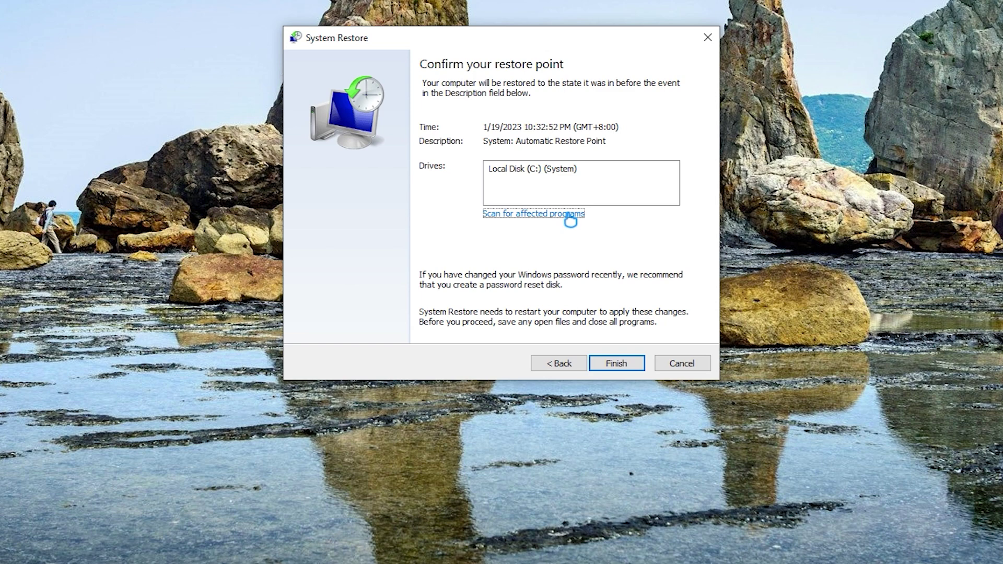
click(568, 216)
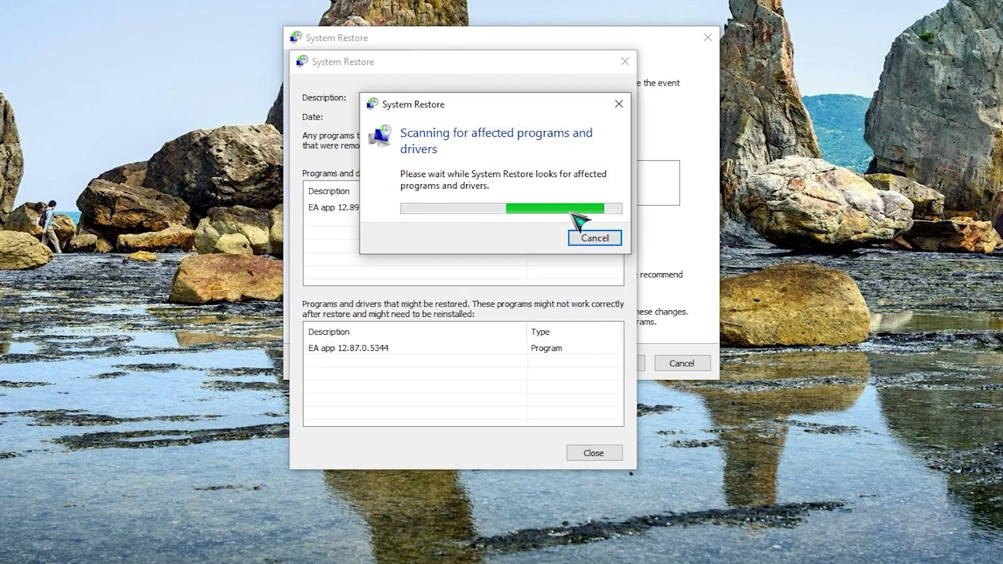